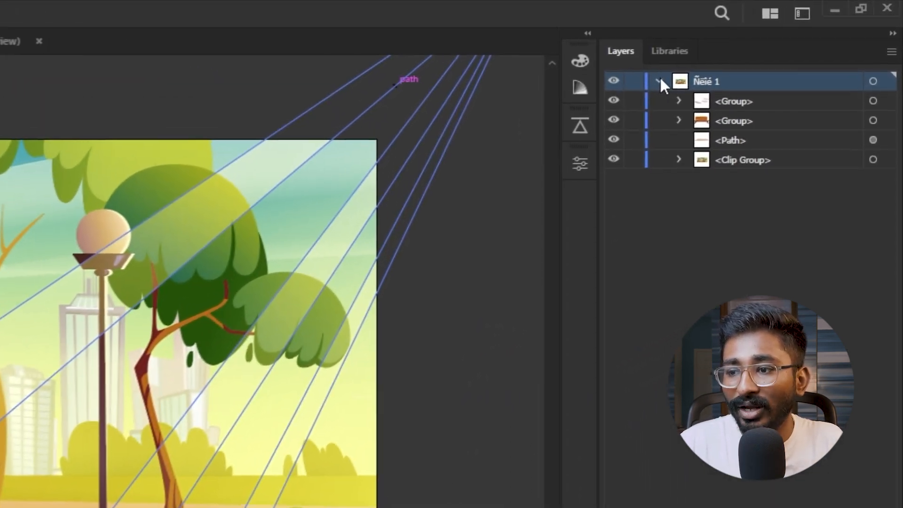
- Collapse and expand the park illustration's single layer to examine the groups and paths inside it
{"action": "left_click", "coordinate": [660, 81]}
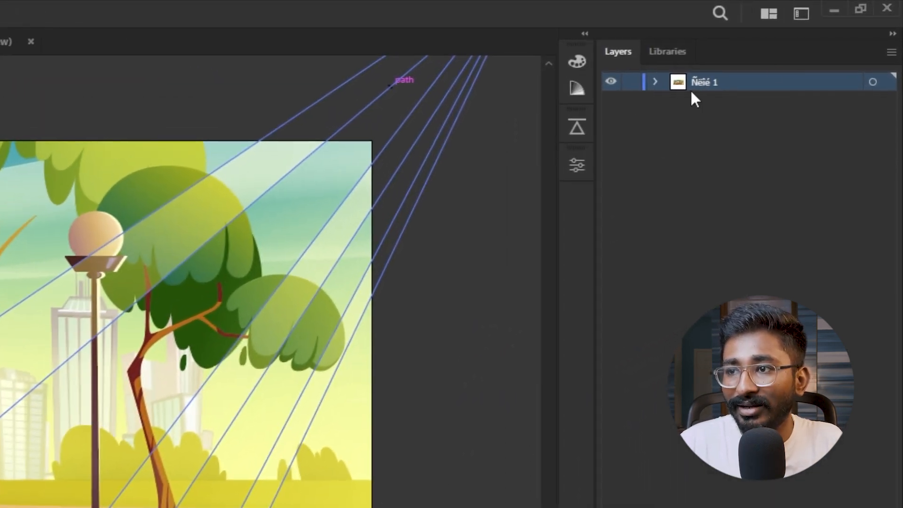
{"action": "left_click", "coordinate": [660, 81]}
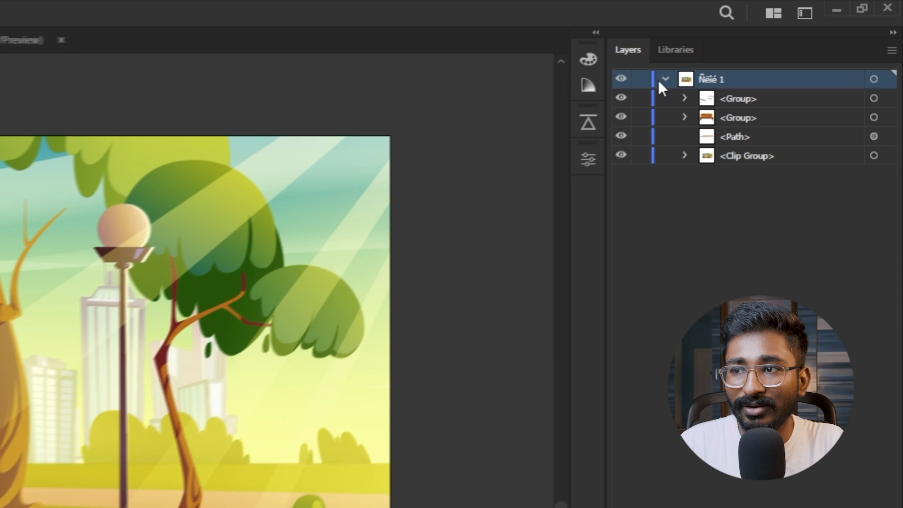
{"action": "left_click", "coordinate": [780, 42]}
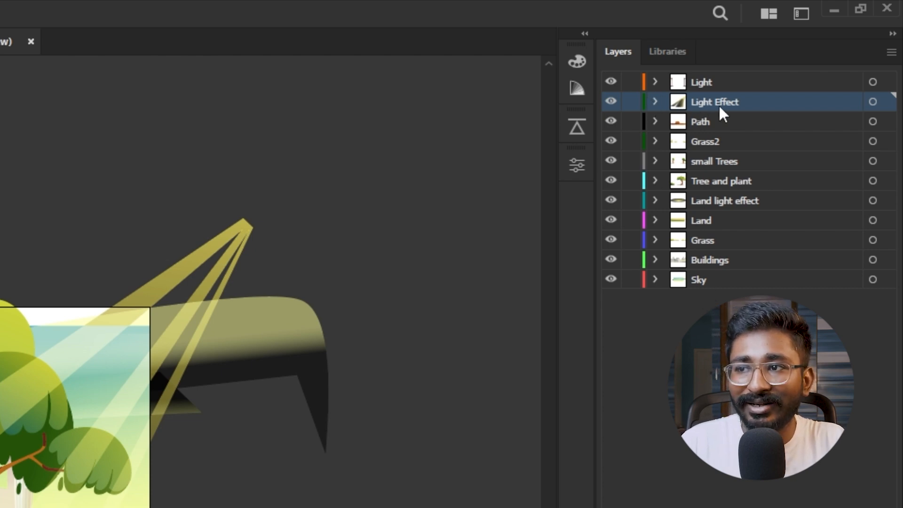
- Toggle the Light Effect layer's visibility and try the Normal blend mode on its light rays
{"action": "left_click", "coordinate": [612, 101]}
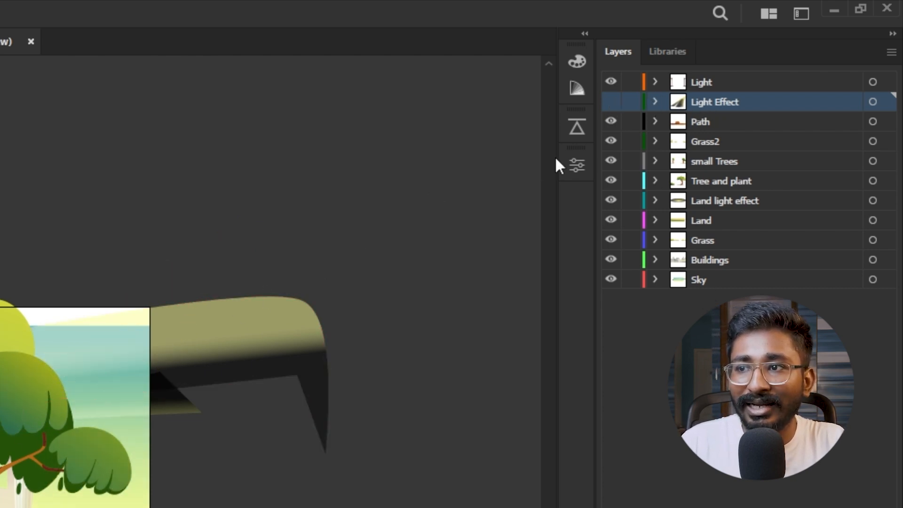
{"action": "left_click", "coordinate": [611, 101]}
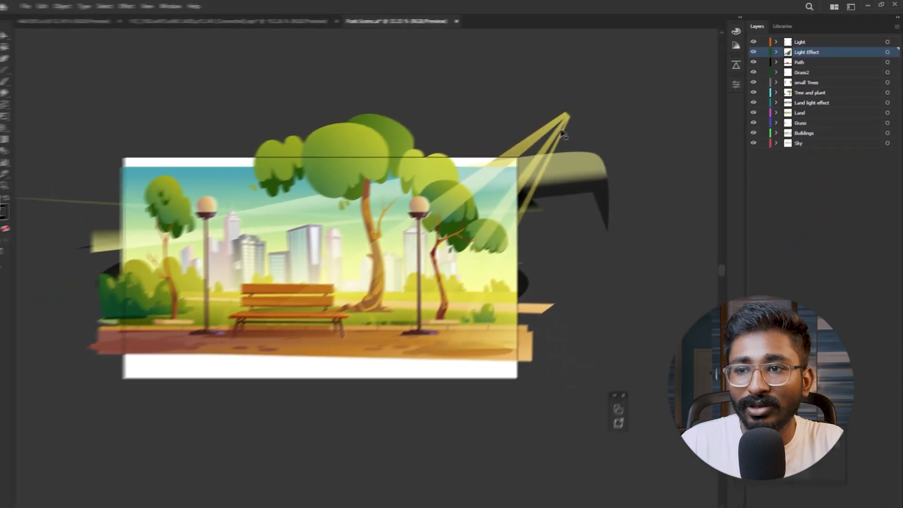
{"action": "left_click", "coordinate": [469, 153]}
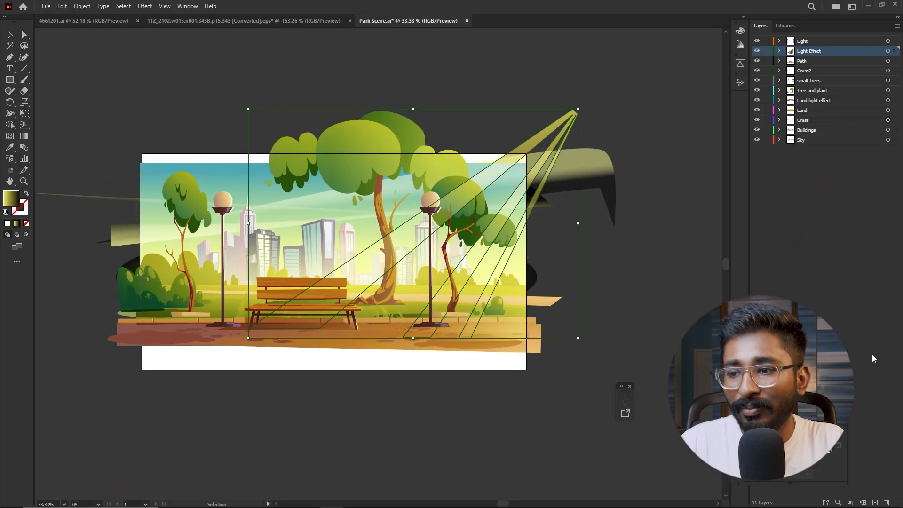
{"action": "left_click", "coordinate": [740, 82]}
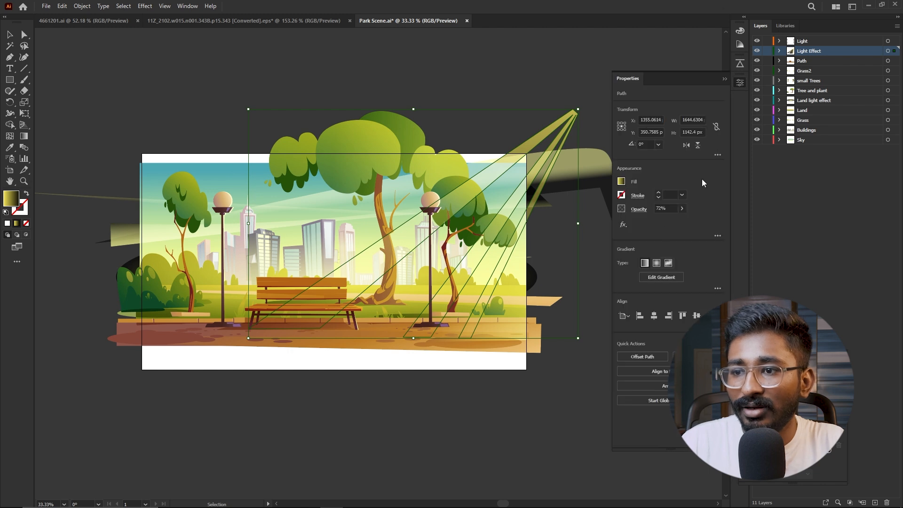
{"action": "left_click", "coordinate": [645, 209]}
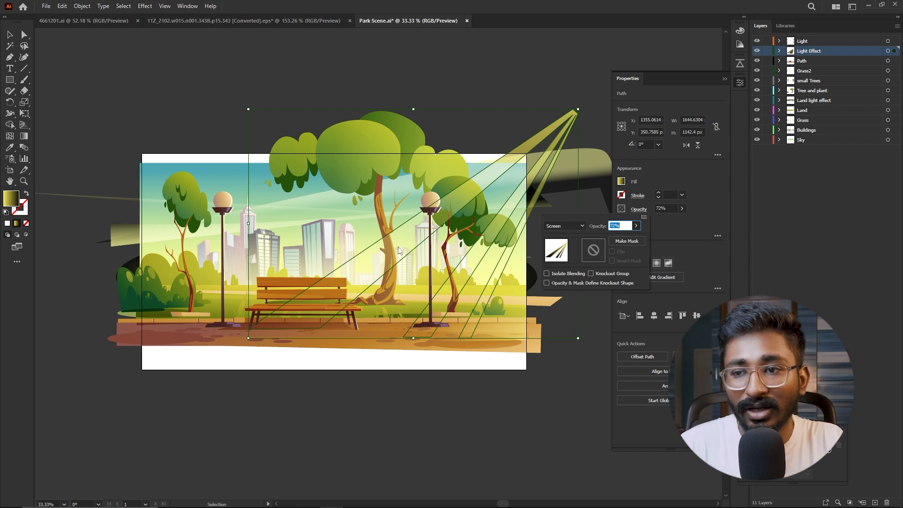
{"action": "left_click", "coordinate": [565, 226]}
{"action": "left_click", "coordinate": [560, 241]}
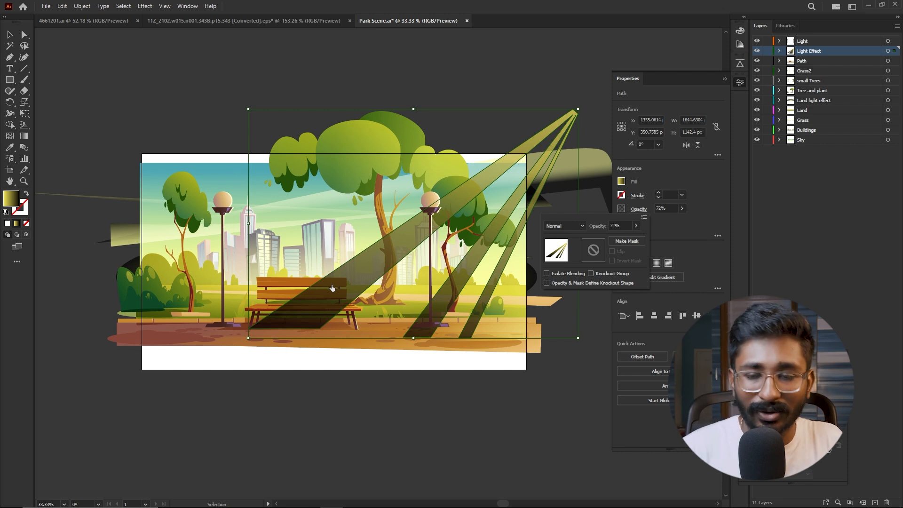
{"action": "left_click", "coordinate": [484, 80]}
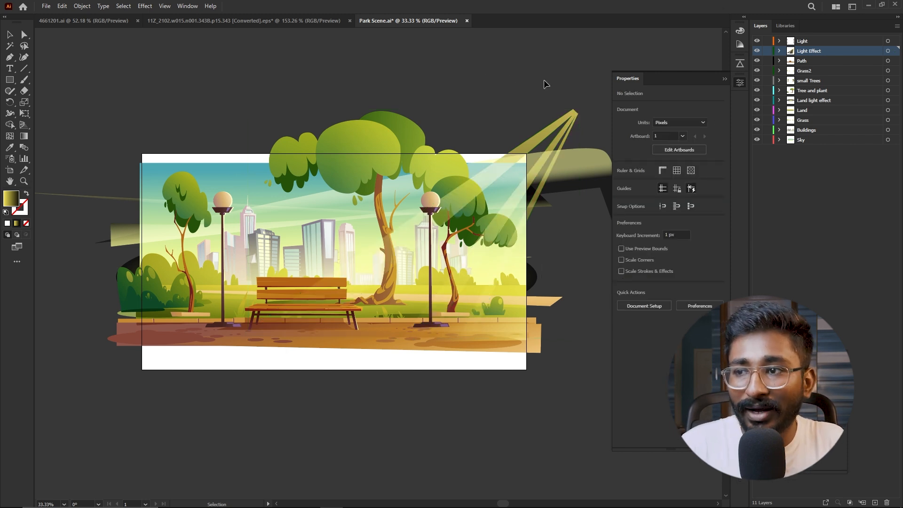
- Select all artwork on the Tree and plant layer to examine what it contains
{"action": "left_click", "coordinate": [814, 90]}
{"action": "left_click", "coordinate": [887, 90]}
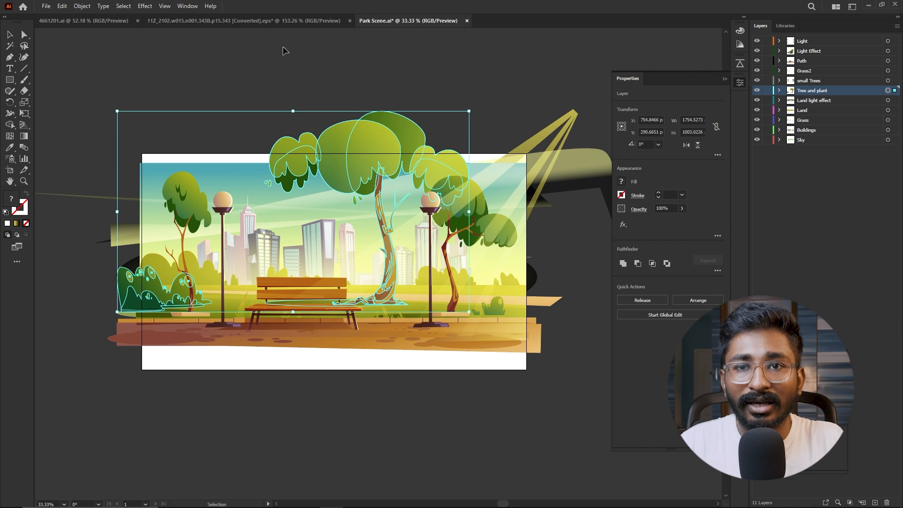
- Create a new 1920 x 1080 px RGB document from the Web-Large preset
{"action": "left_click", "coordinate": [269, 20]}
{"action": "left_click", "coordinate": [49, 7]}
{"action": "left_click", "coordinate": [51, 17]}
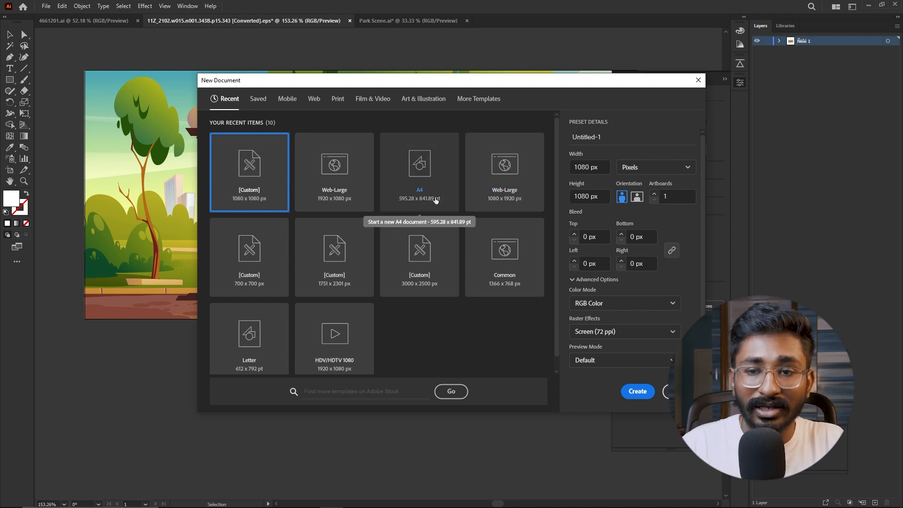
{"action": "left_click", "coordinate": [355, 183]}
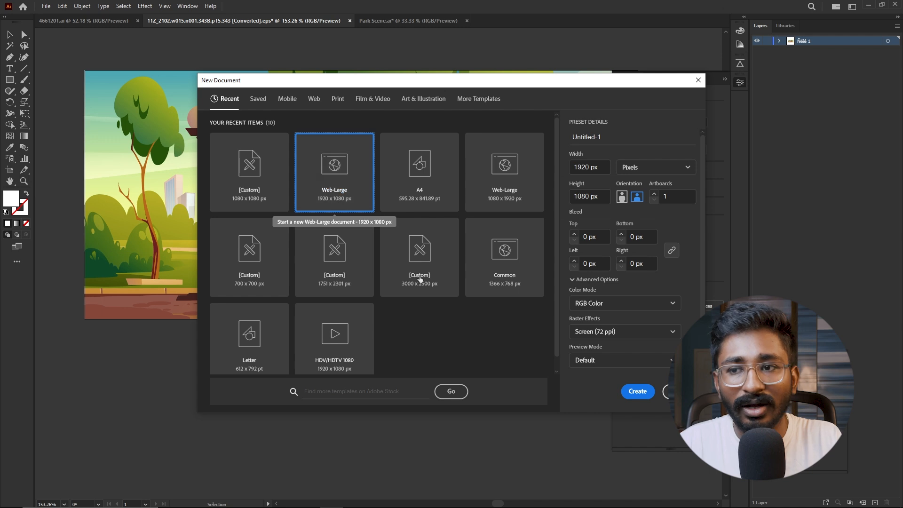
{"action": "left_click", "coordinate": [635, 392]}
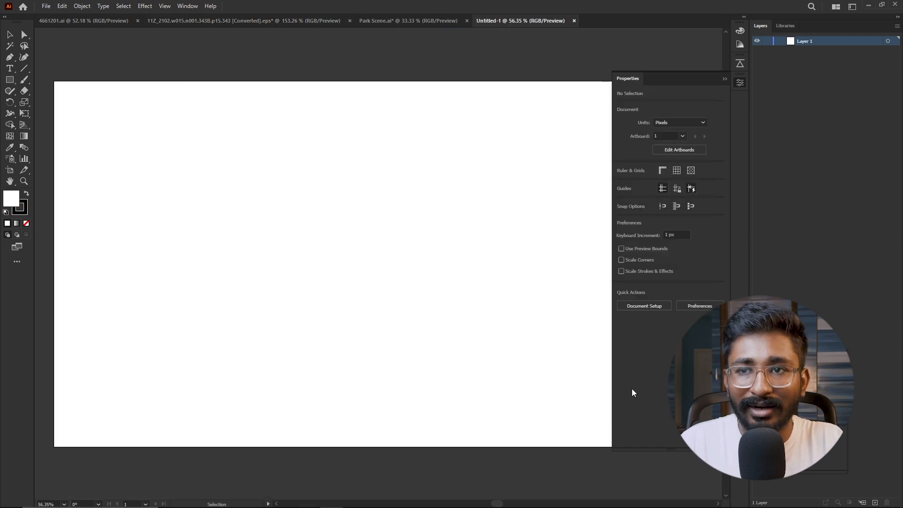
{"action": "left_click", "coordinate": [725, 79]}
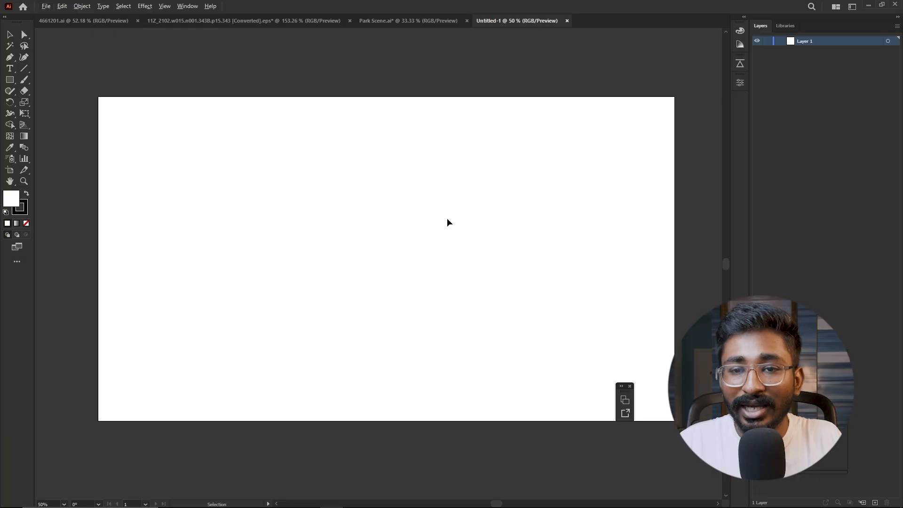
{"action": "key", "text": "space"}
{"action": "left_click_drag", "start_coordinate": [496, 289], "coordinate": [486, 272]}
- Copy all the park artwork from the converted EPS document and paste it into the Untitled-1 document
{"action": "left_click", "coordinate": [322, 21]}
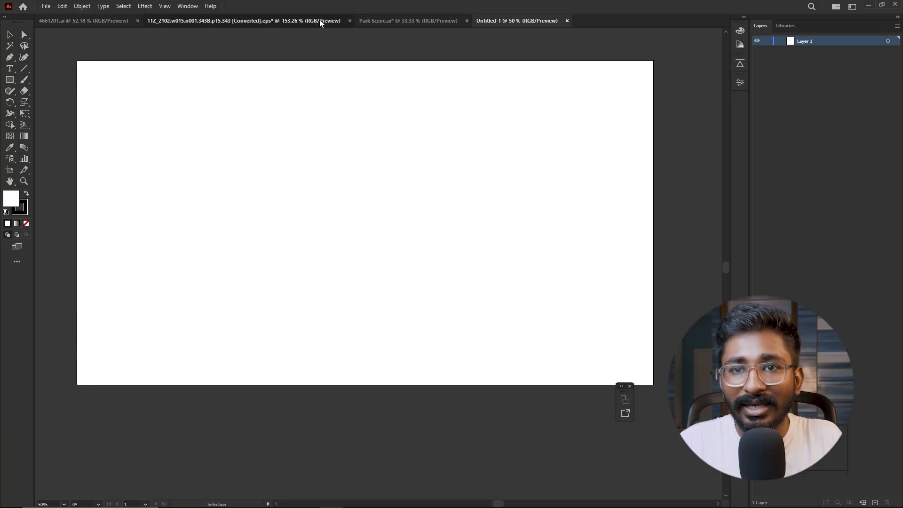
{"action": "key", "text": "ctrl+minus"}
{"action": "key", "text": "ctrl+minus"}
{"action": "key", "text": "ctrl+minus"}
{"action": "key", "text": "ctrl+a"}
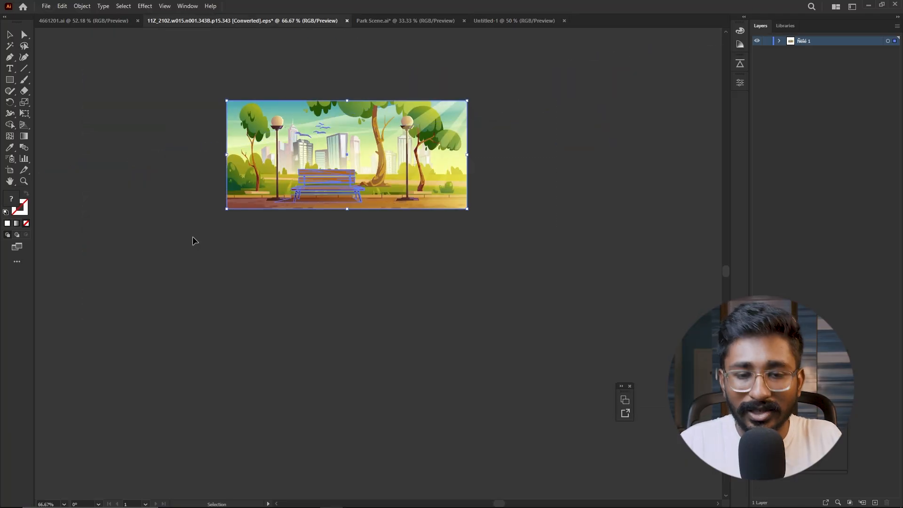
{"action": "left_click", "coordinate": [487, 21]}
{"action": "key", "text": "ctrl+v"}
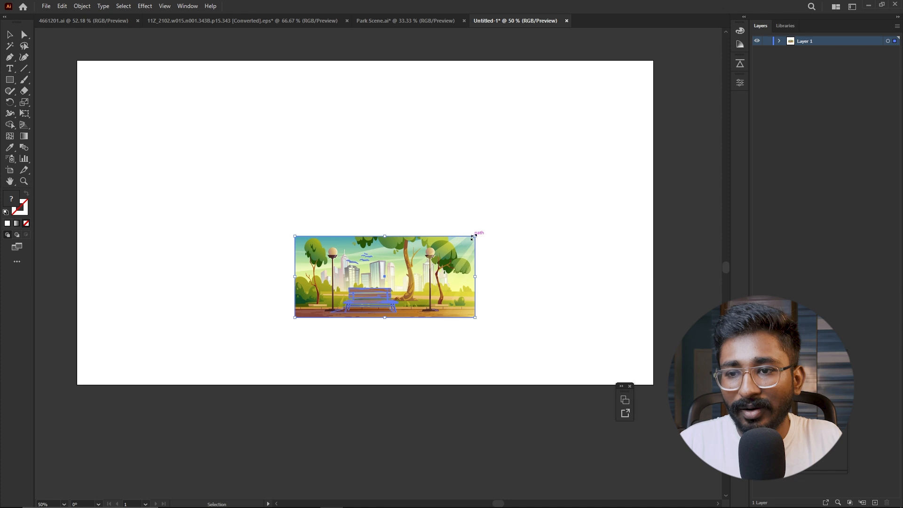
- Enlarge the pasted park illustration and center it so it spans almost the full width of the artboard
{"action": "left_click_drag", "start_coordinate": [476, 237], "coordinate": [677, 126]}
{"action": "left_click_drag", "start_coordinate": [436, 329], "coordinate": [413, 283]}
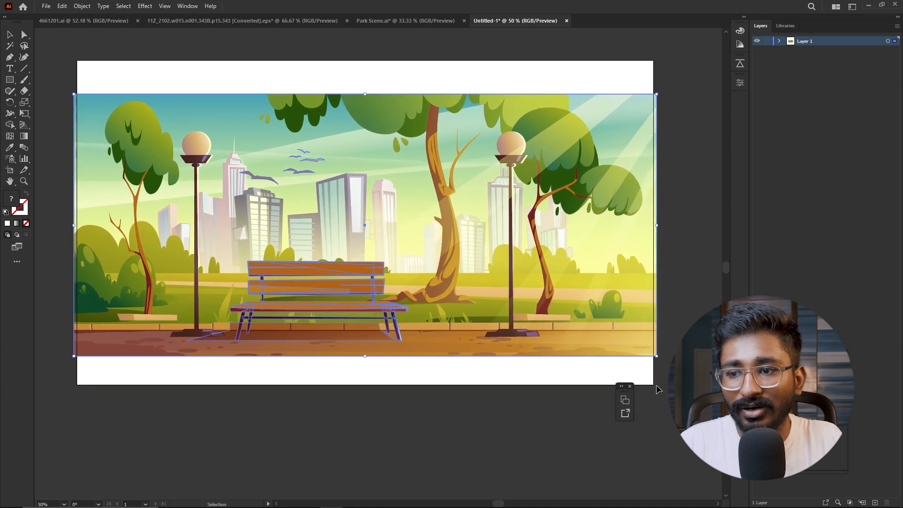
{"action": "left_click_drag", "start_coordinate": [651, 357], "coordinate": [718, 384]}
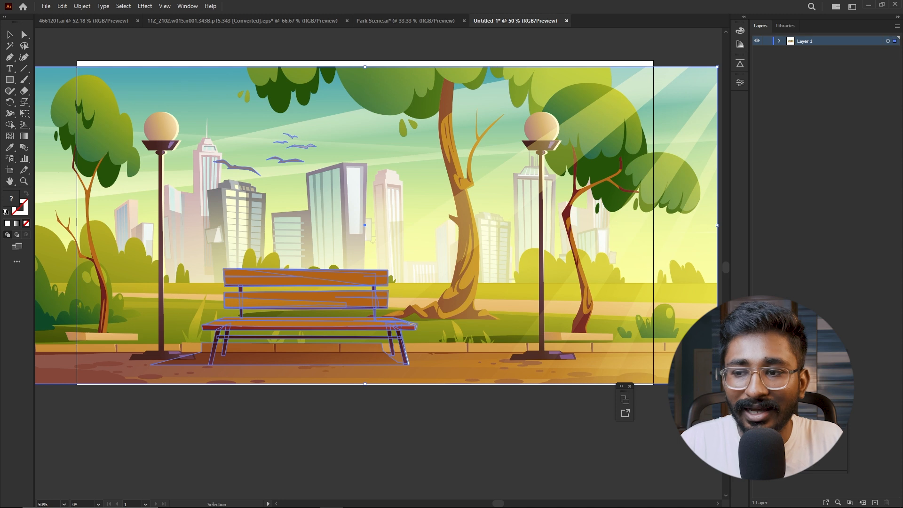
{"action": "left_click_drag", "start_coordinate": [718, 384], "coordinate": [651, 363]}
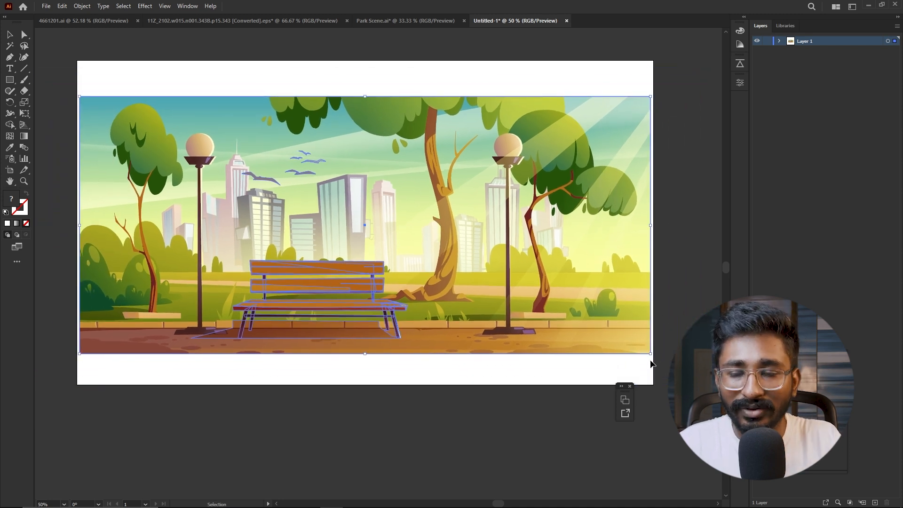
{"action": "left_click", "coordinate": [472, 389]}
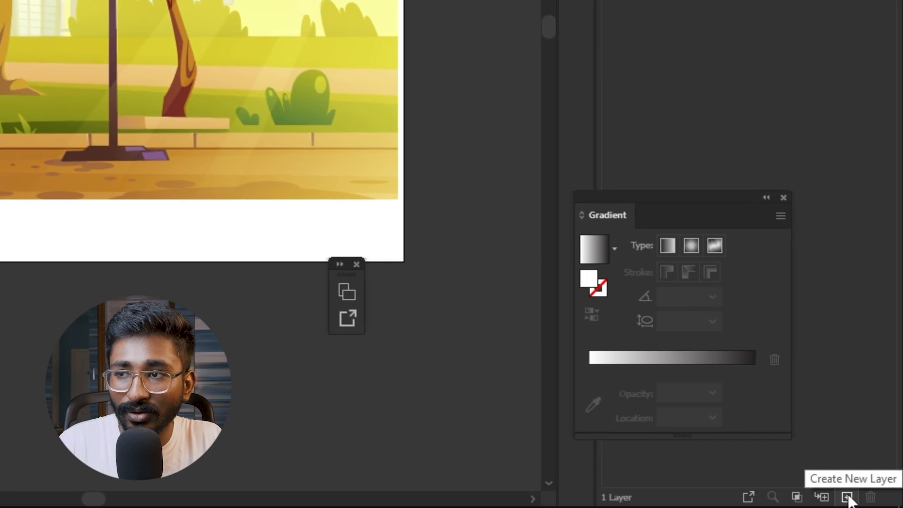
- Add seven new empty layers above Layer 1
{"action": "left_click", "coordinate": [858, 499]}
{"action": "left_click", "coordinate": [858, 500]}
{"action": "left_click", "coordinate": [858, 500]}
{"action": "left_click", "coordinate": [858, 499]}
{"action": "left_click", "coordinate": [876, 503]}
{"action": "left_click", "coordinate": [876, 503]}
{"action": "left_click", "coordinate": [876, 503]}
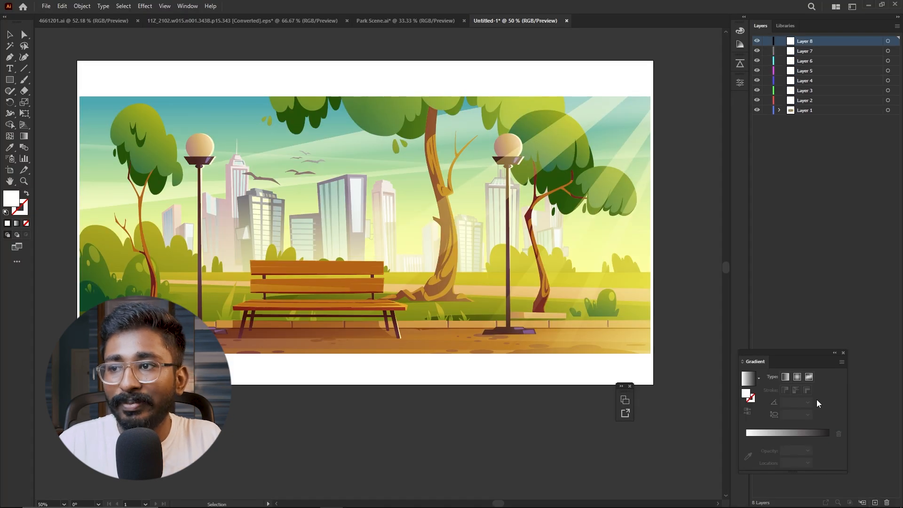
- Rename Layer 2 as Bench
{"action": "double_click", "coordinate": [811, 101]}
{"action": "type", "text": "Bench"}
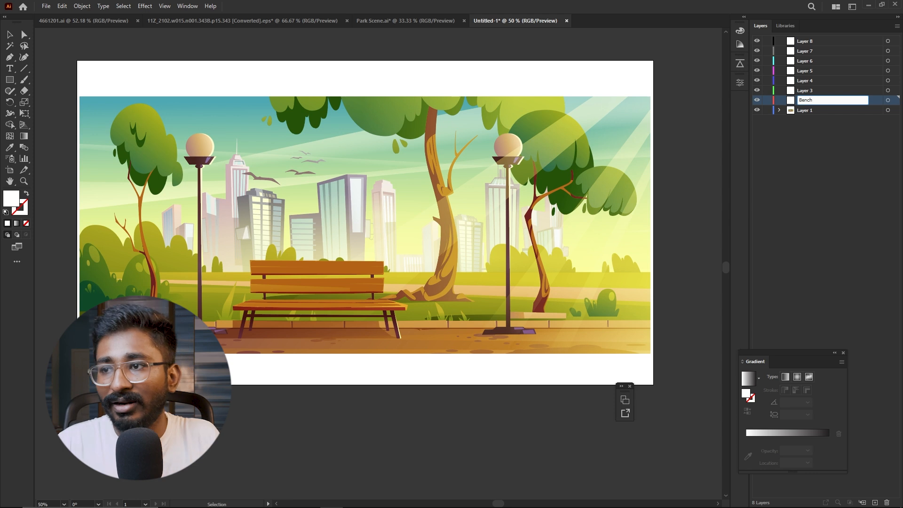
{"action": "left_click", "coordinate": [797, 141]}
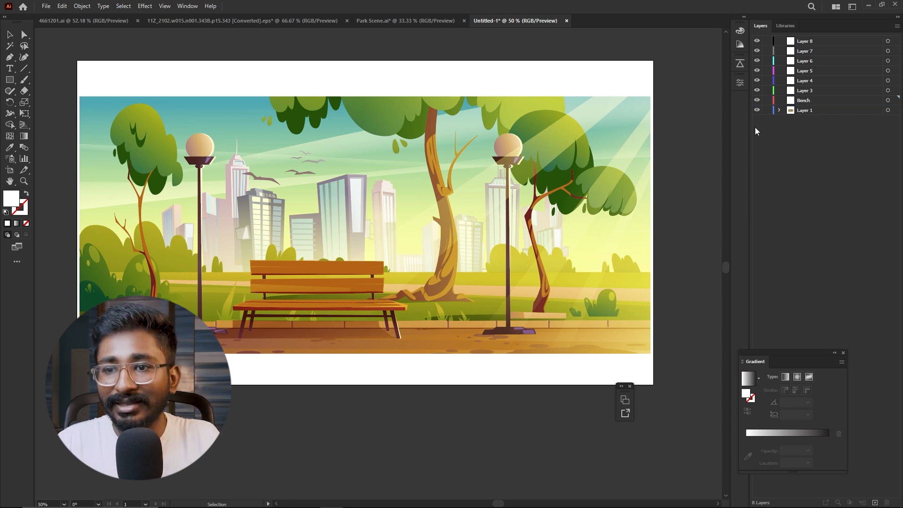
- Move the bench group out of Layer 1 into the Bench layer
{"action": "left_click", "coordinate": [386, 287]}
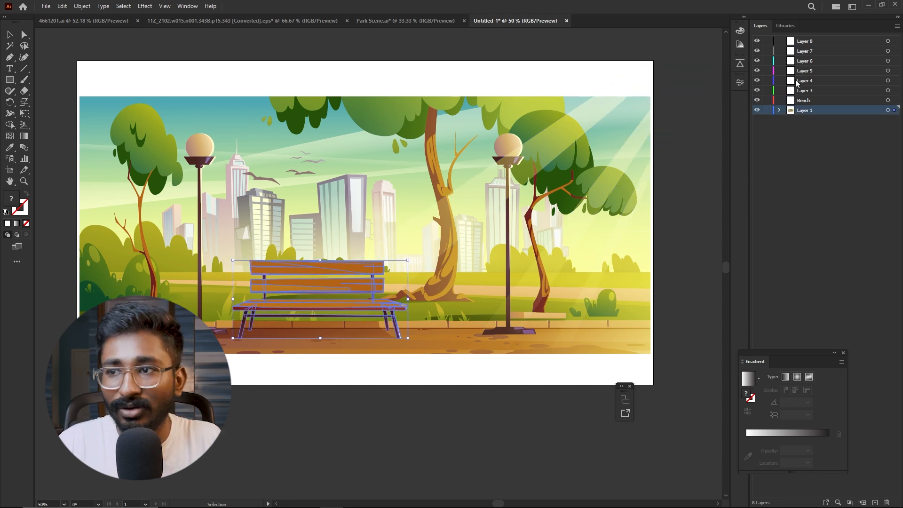
{"action": "left_click", "coordinate": [780, 111]}
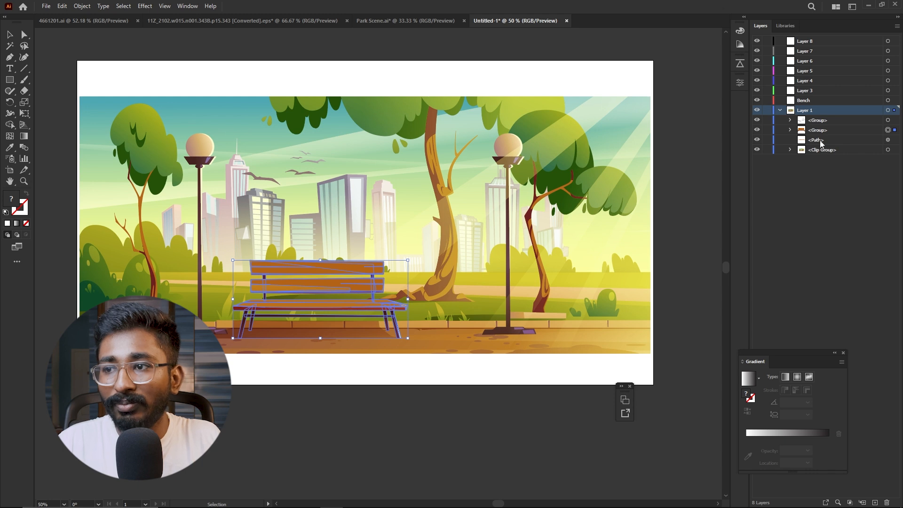
{"action": "left_click", "coordinate": [820, 122]}
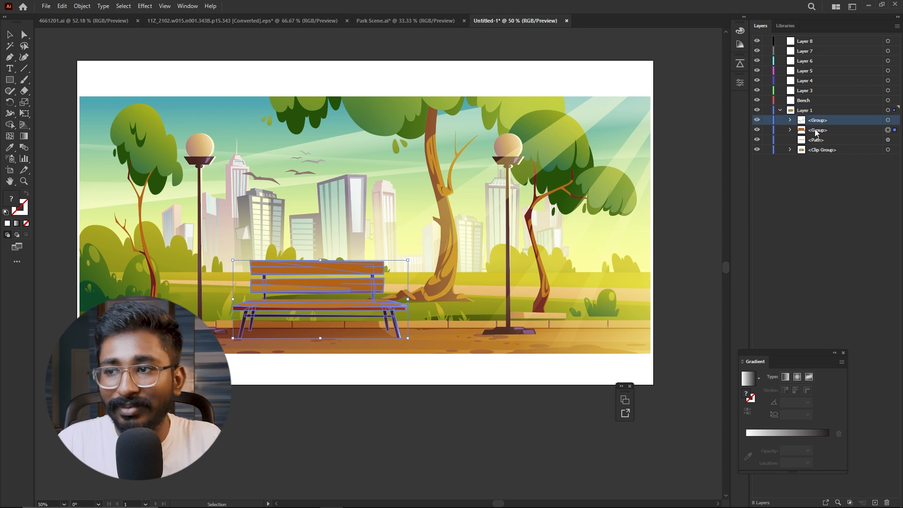
{"action": "left_click", "coordinate": [818, 132]}
{"action": "left_click_drag", "start_coordinate": [822, 133], "coordinate": [810, 103]}
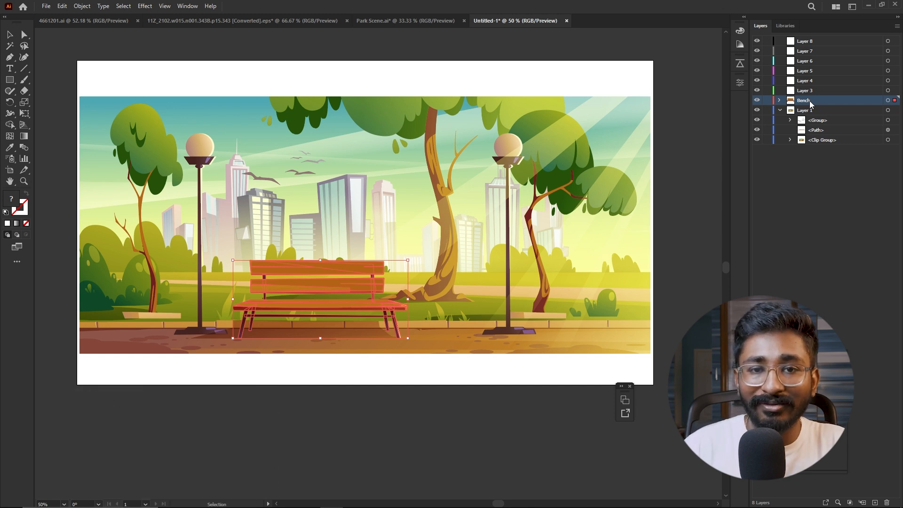
- Move the remaining unclipped group from Layer 1 into Layer 3
{"action": "left_click", "coordinate": [811, 110]}
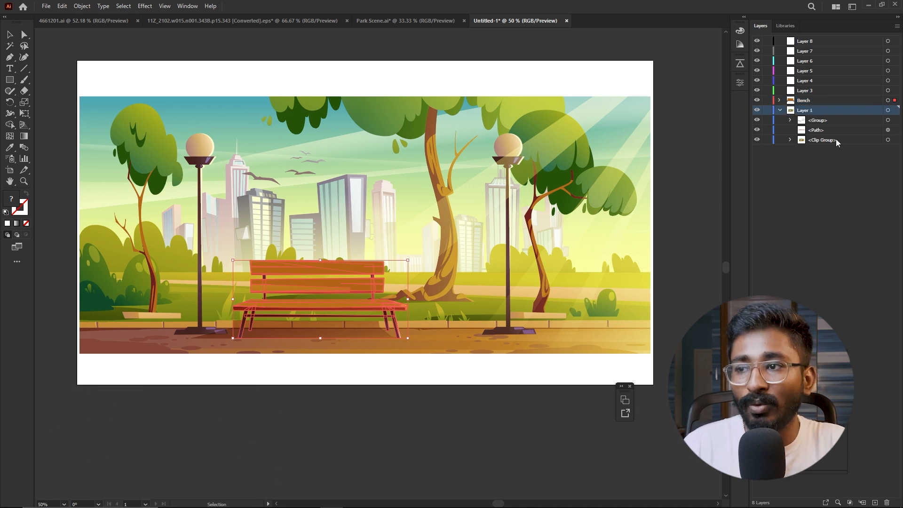
{"action": "left_click_drag", "start_coordinate": [834, 123], "coordinate": [817, 94]}
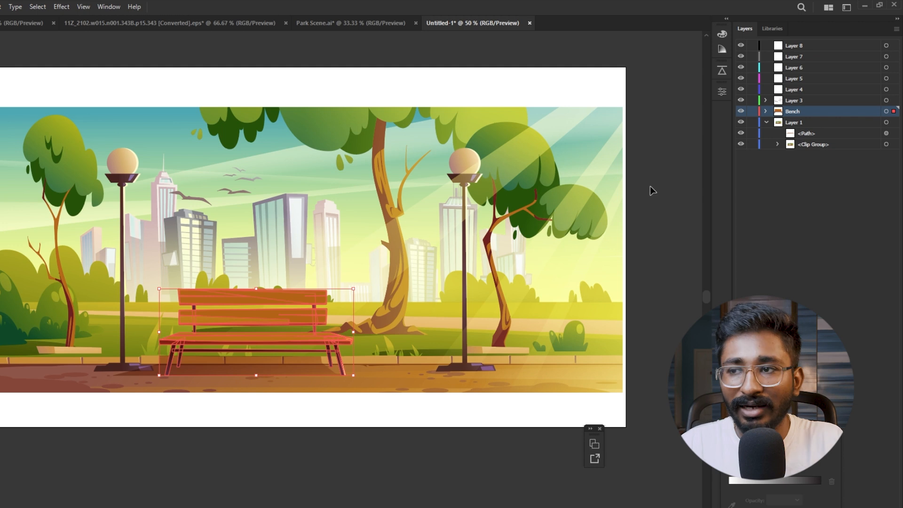
- Lock the Bench layer and select the clip group in Layer 1
{"action": "left_click", "coordinate": [752, 111]}
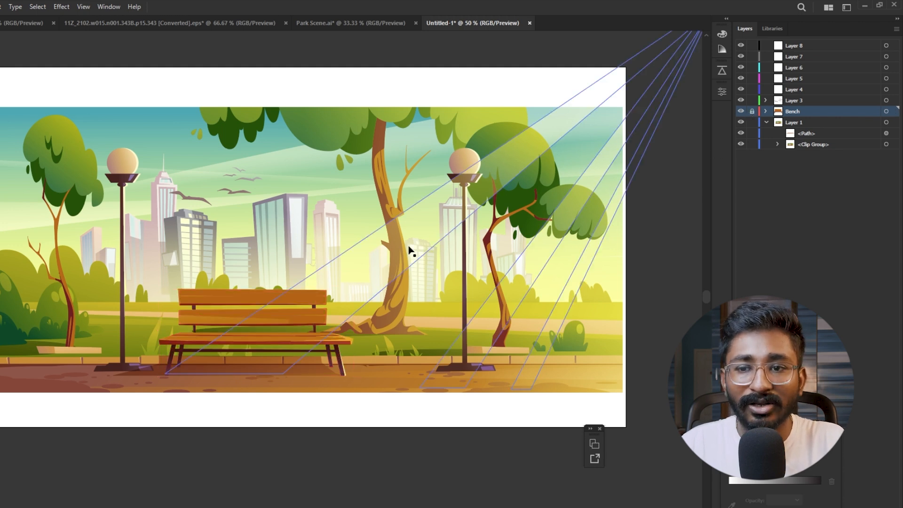
{"action": "left_click", "coordinate": [310, 301]}
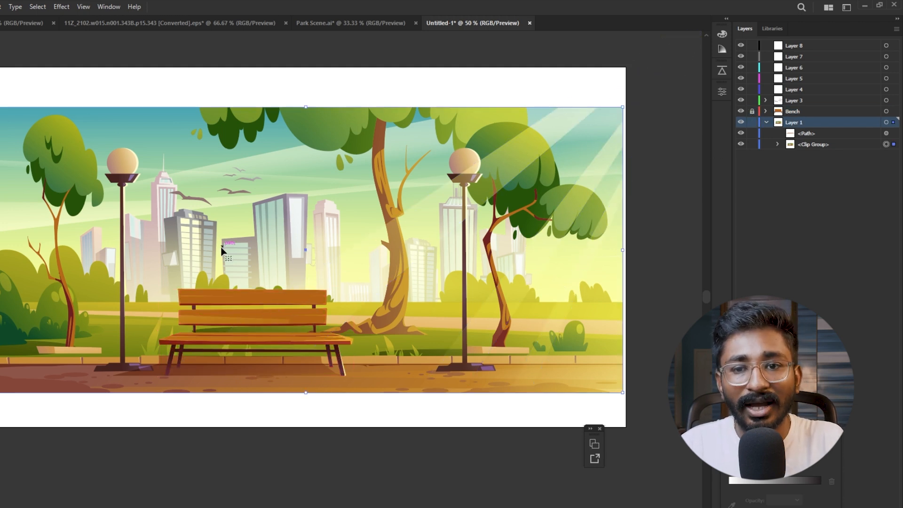